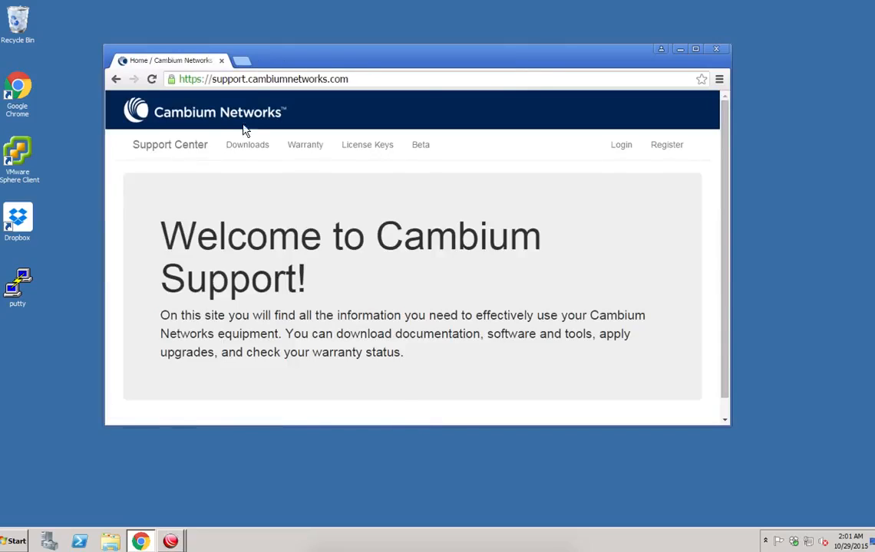
- Sign in to the Cambium support downloads with the saved credentials and open the ePMP 1000 Software Release 2.5.1 section
{"action": "left_click", "coordinate": [246, 145]}
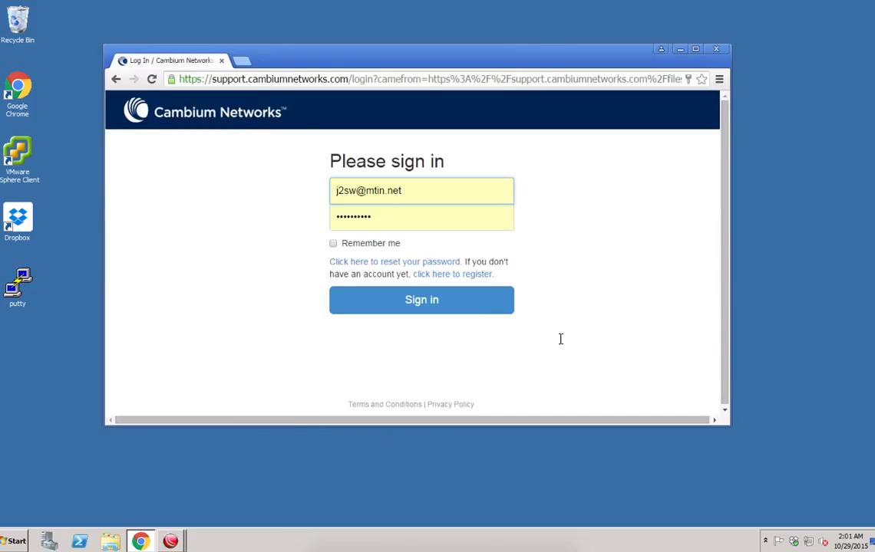
{"action": "left_click", "coordinate": [482, 307]}
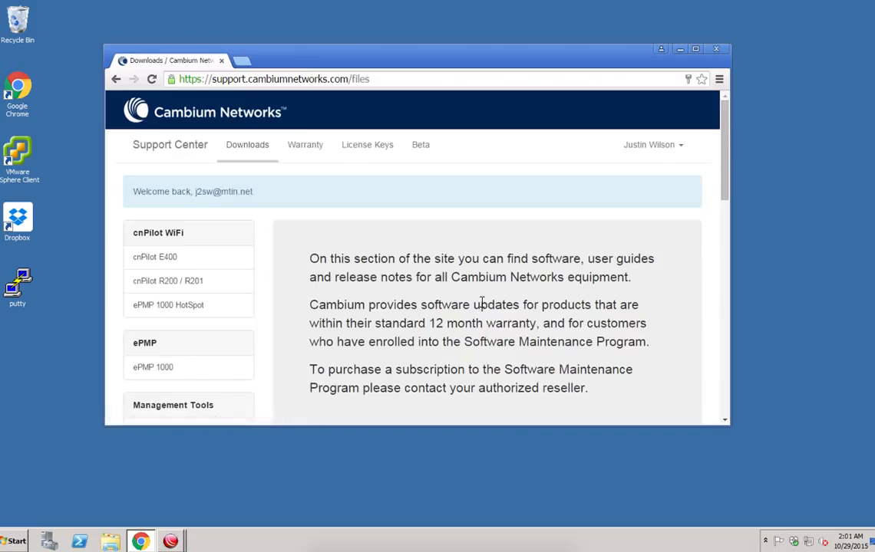
{"action": "left_click", "coordinate": [150, 374]}
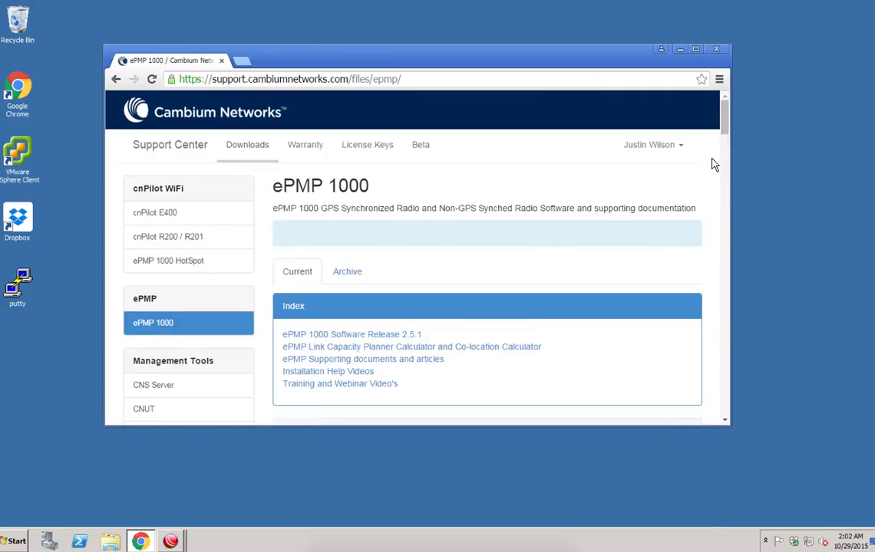
{"action": "scroll", "coordinate": [646, 108], "scroll_direction": "down", "scroll_amount": 1}
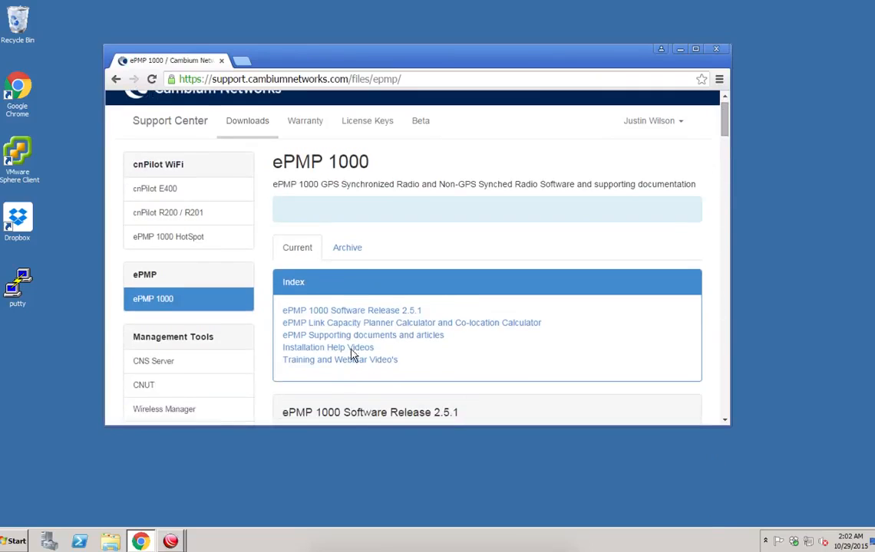
{"action": "left_click", "coordinate": [369, 312]}
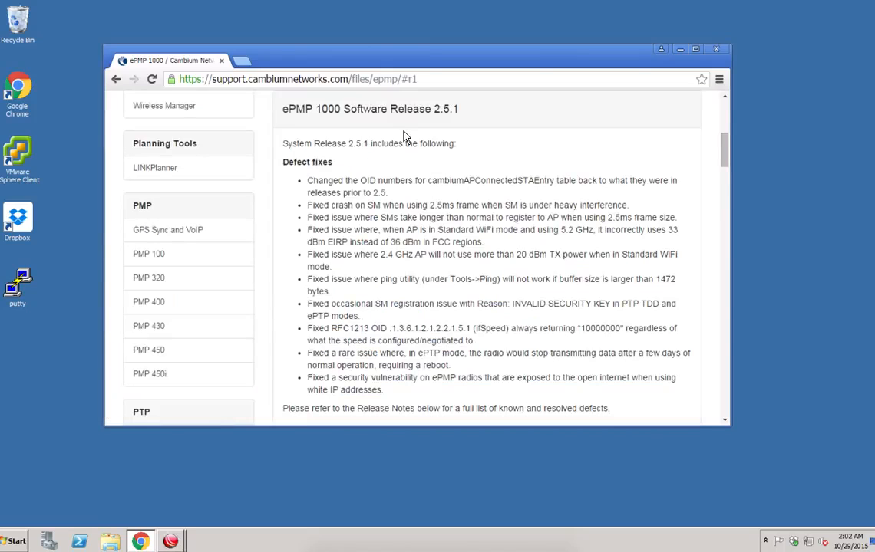
- Review the release 2.5.1 software packages and download ePMP-GPS_Synced-v2.5.1.tar.gz
{"action": "left_click", "coordinate": [726, 349]}
{"action": "left_click", "coordinate": [726, 349]}
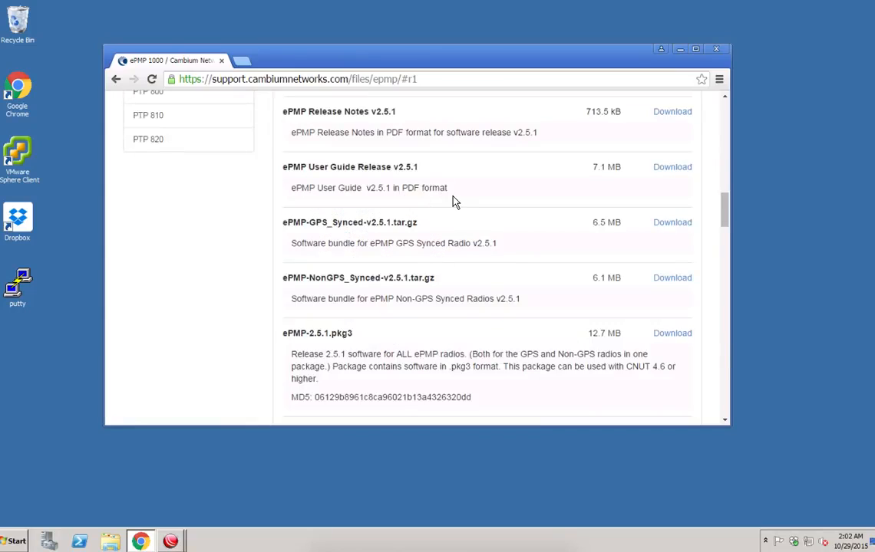
{"action": "left_click_drag", "start_coordinate": [422, 223], "coordinate": [281, 221]}
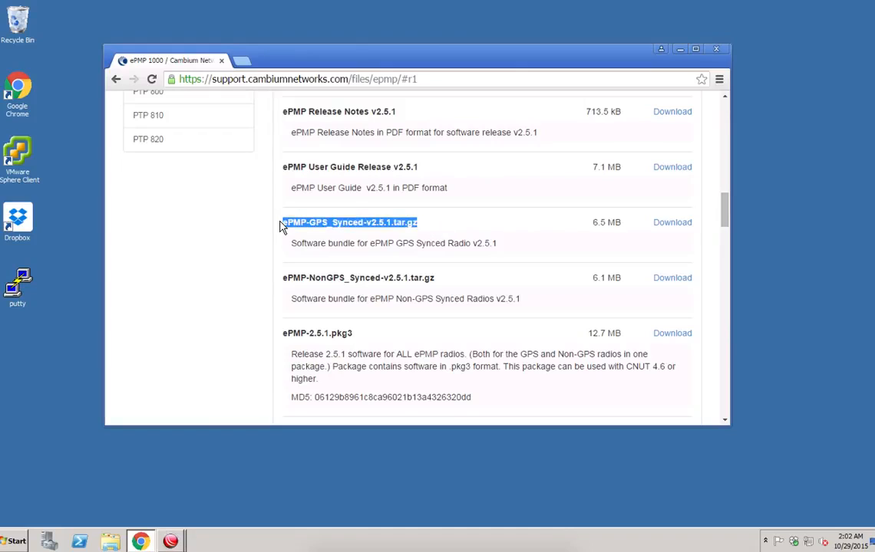
{"action": "left_click_drag", "start_coordinate": [435, 277], "coordinate": [300, 277]}
{"action": "left_click_drag", "start_coordinate": [354, 334], "coordinate": [284, 338]}
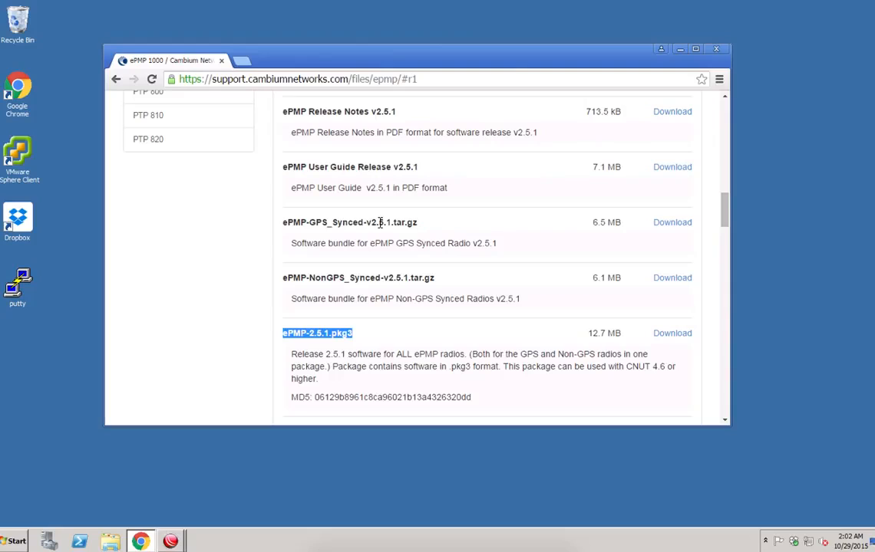
{"action": "left_click", "coordinate": [682, 230]}
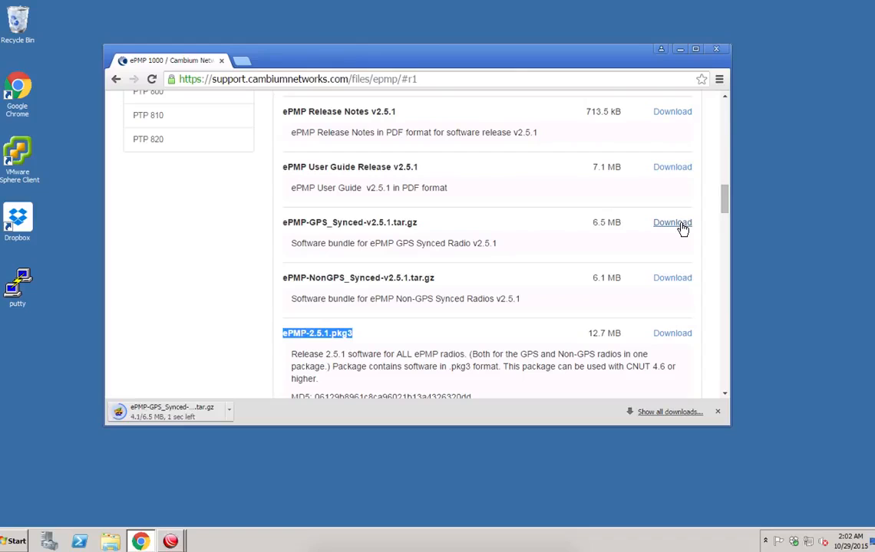
- Open the access point at 10.20.0.2 in a new browser tab and log in with the saved credentials
{"action": "left_click", "coordinate": [244, 65]}
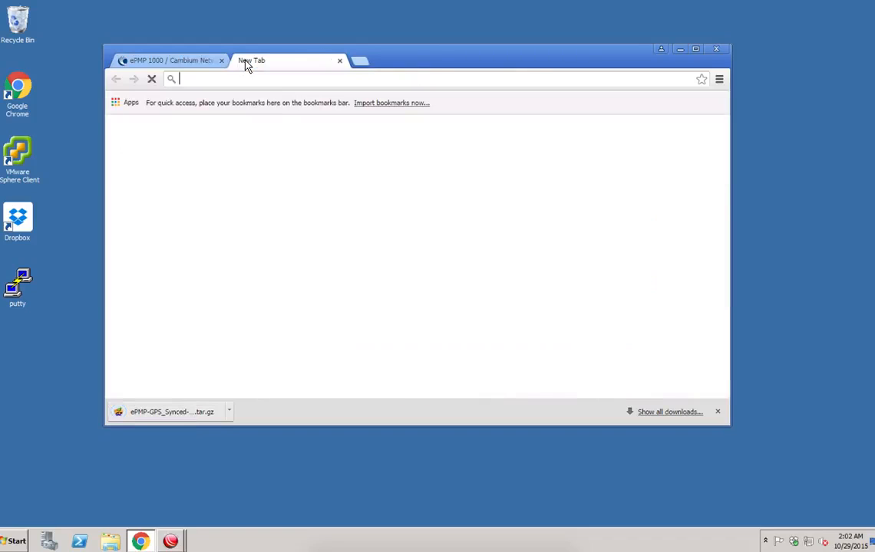
{"action": "type", "text": "10."}
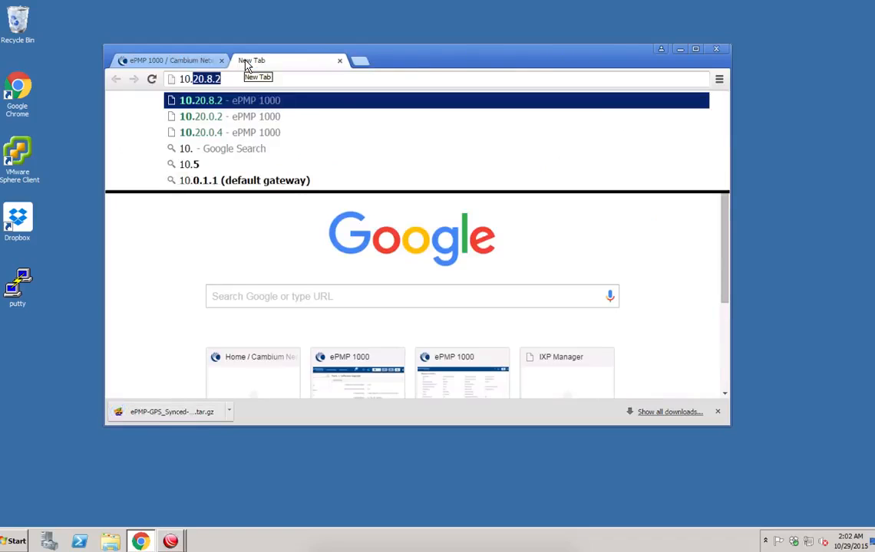
{"action": "type", "text": "20.0."}
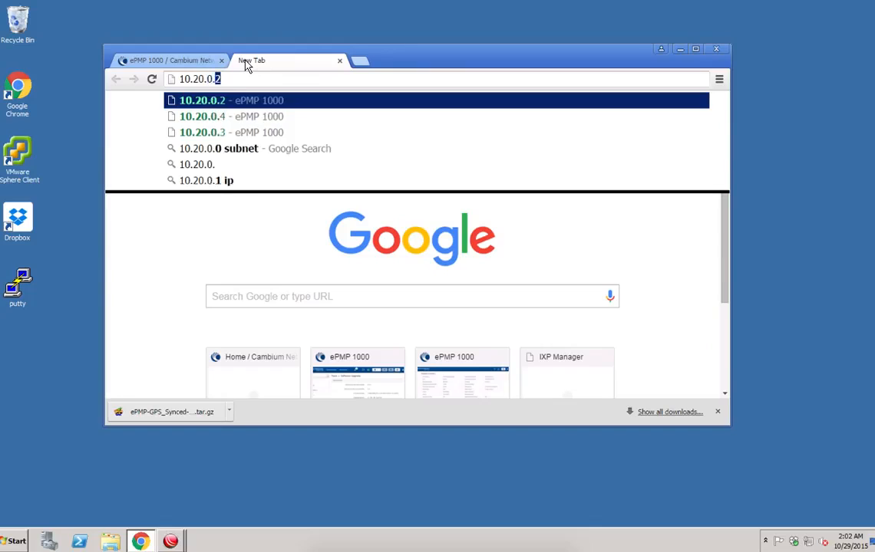
{"action": "type", "text": "2"}
{"action": "key", "text": "Return"}
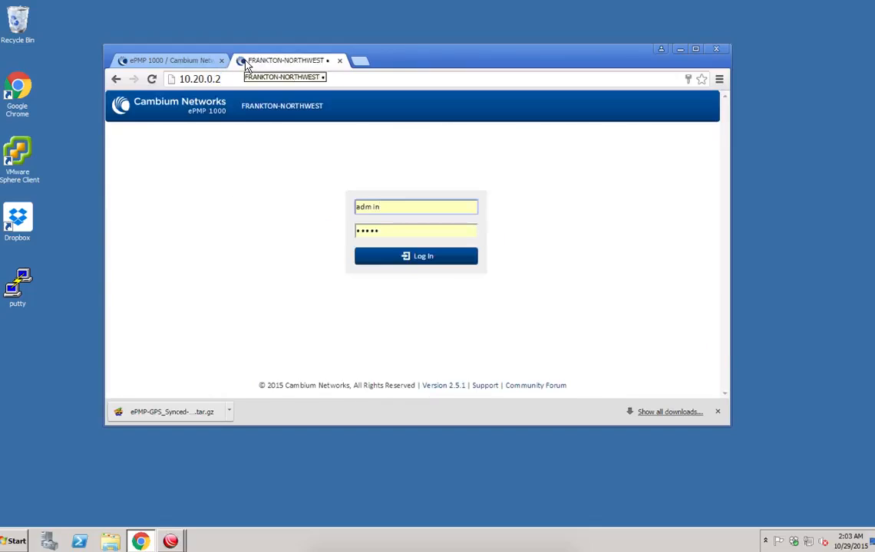
{"action": "left_click", "coordinate": [432, 259]}
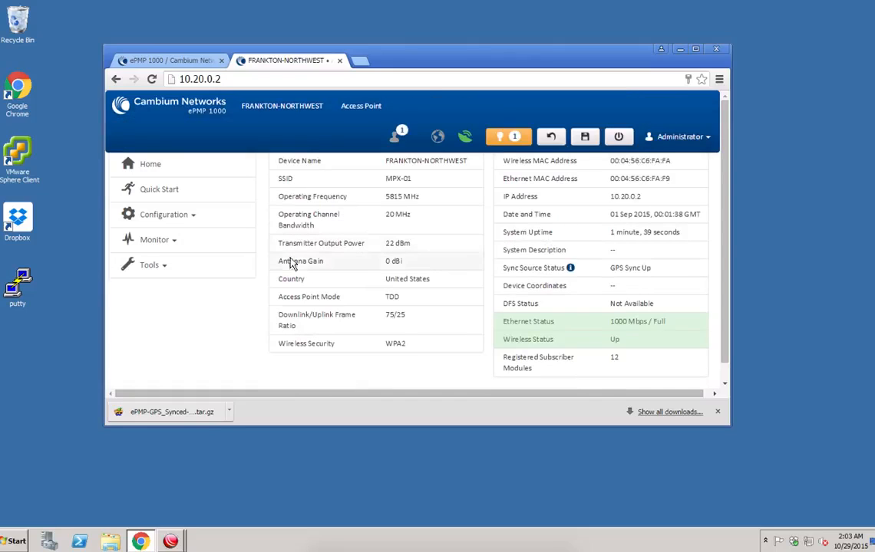
- Examine the active and inactive software versions and the GPS firmware status on the 10.20.0.2 access point's Software Upgrade page
{"action": "left_click", "coordinate": [153, 266]}
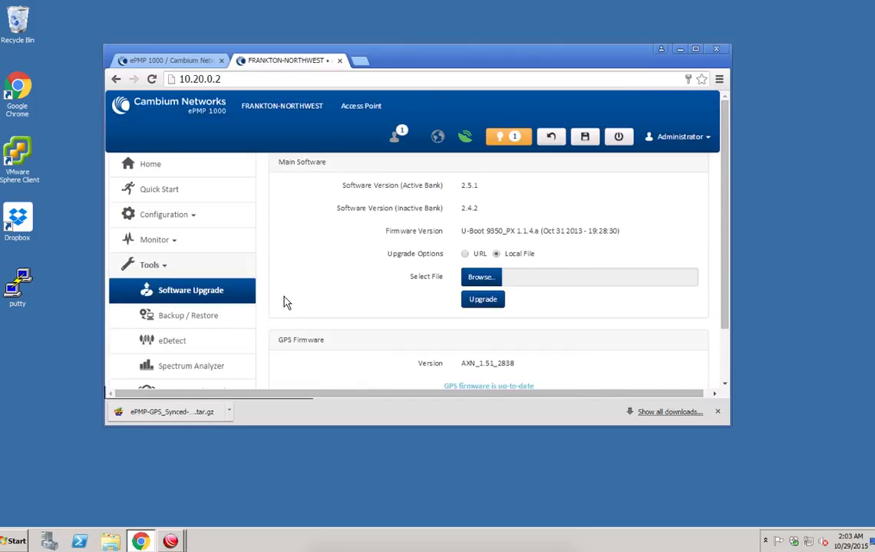
{"action": "left_click_drag", "start_coordinate": [305, 172], "coordinate": [512, 208]}
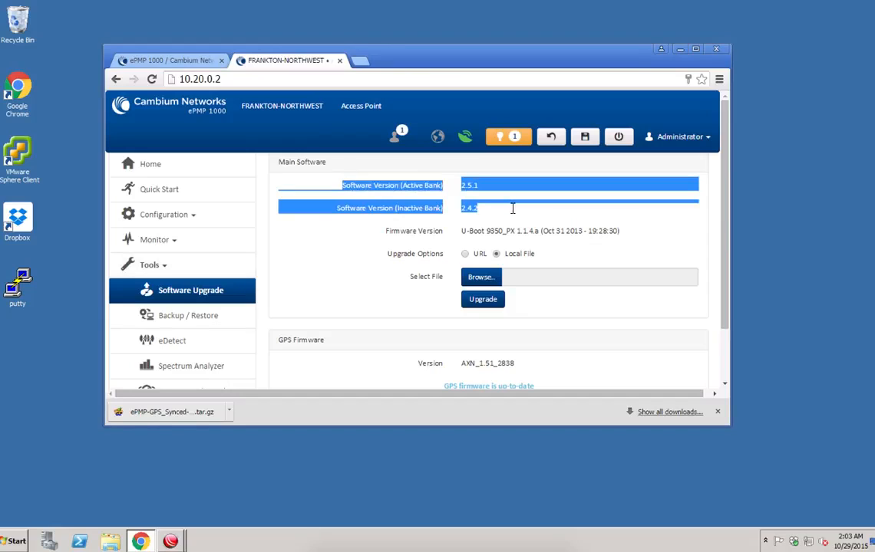
{"action": "left_click", "coordinate": [513, 214]}
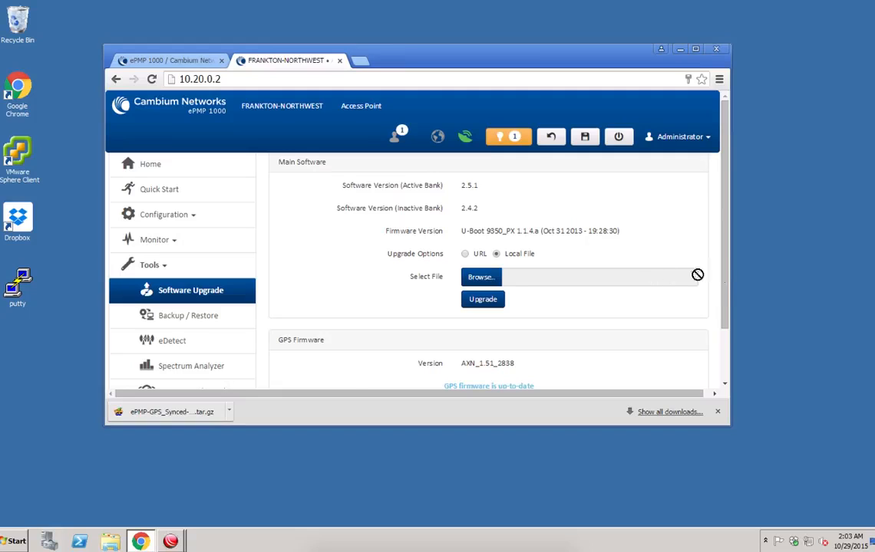
{"action": "left_click_drag", "start_coordinate": [724, 273], "coordinate": [497, 366]}
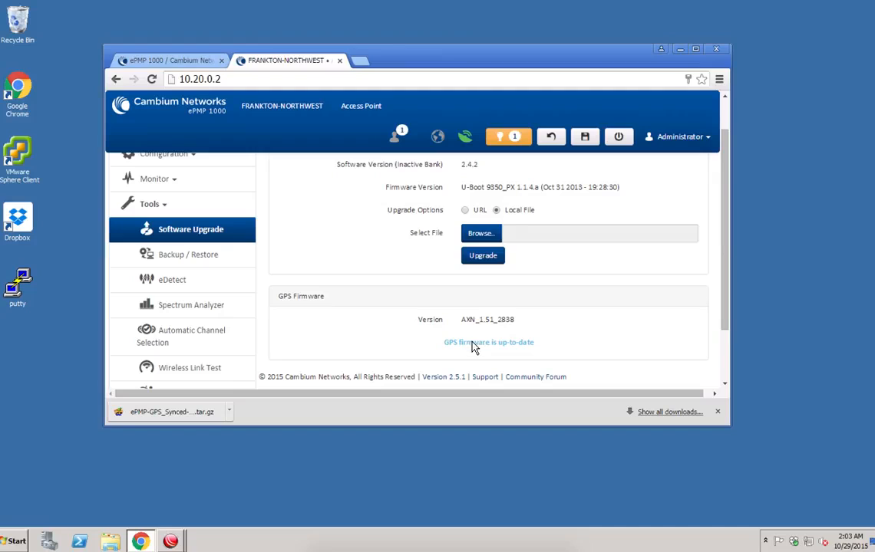
{"action": "left_click_drag", "start_coordinate": [725, 326], "coordinate": [724, 342]}
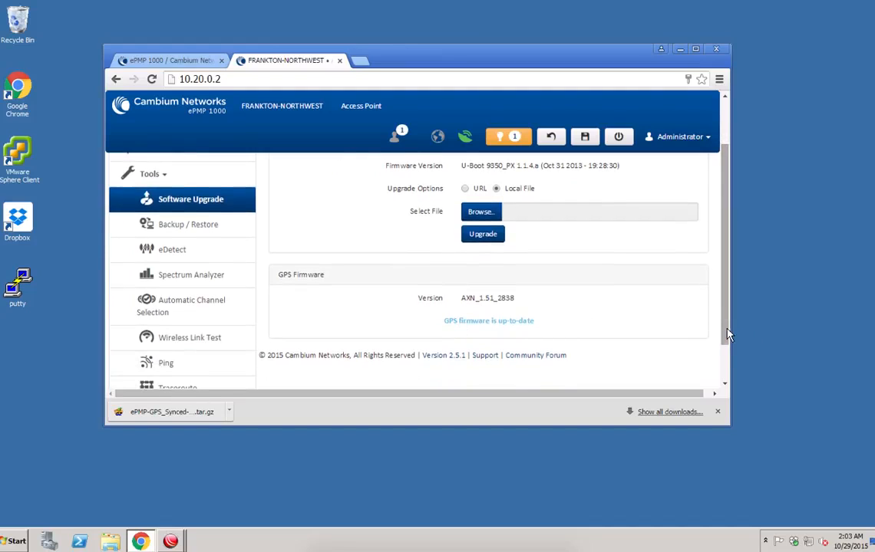
{"action": "left_click_drag", "start_coordinate": [724, 323], "coordinate": [713, 229]}
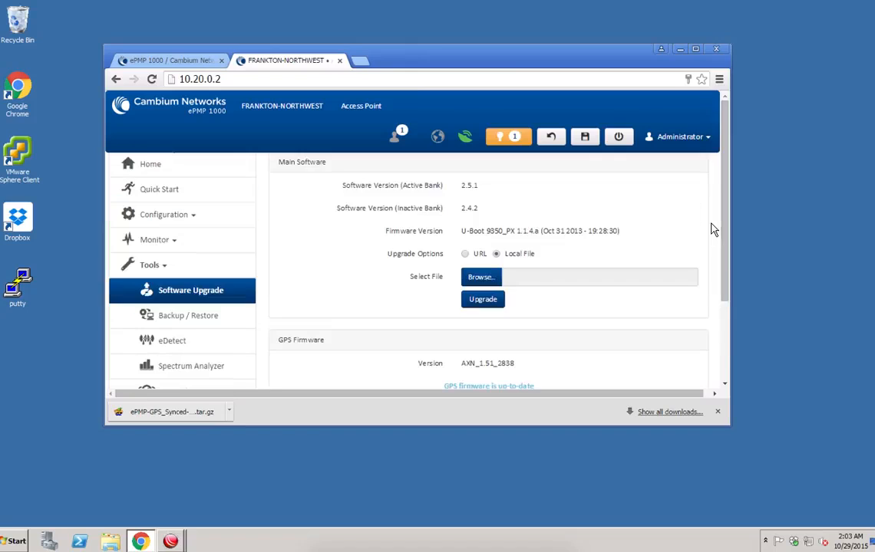
- Open the access point at 10.20.0.4 in another browser tab and log in with the saved credentials
{"action": "left_click", "coordinate": [365, 63]}
{"action": "type", "text": "10.20.0.3"}
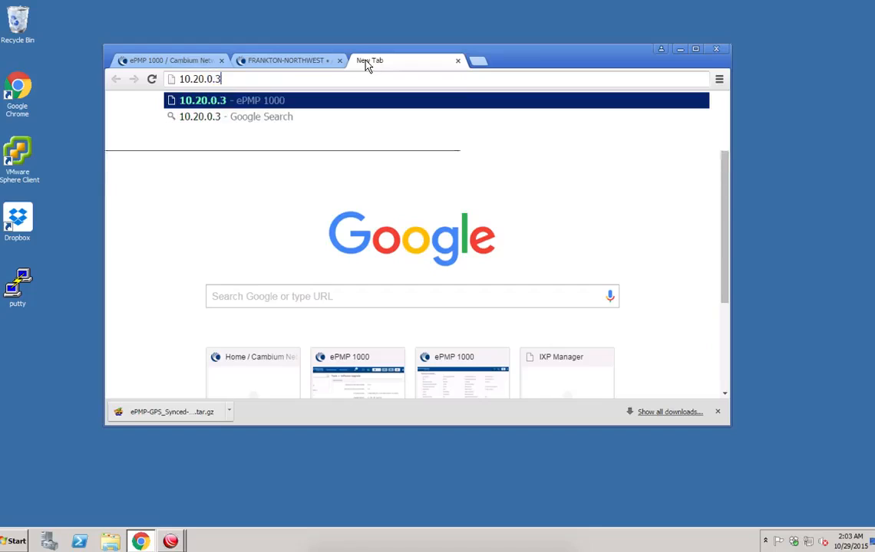
{"action": "key", "text": "BackSpace"}
{"action": "type", "text": "4"}
{"action": "key", "text": "Return"}
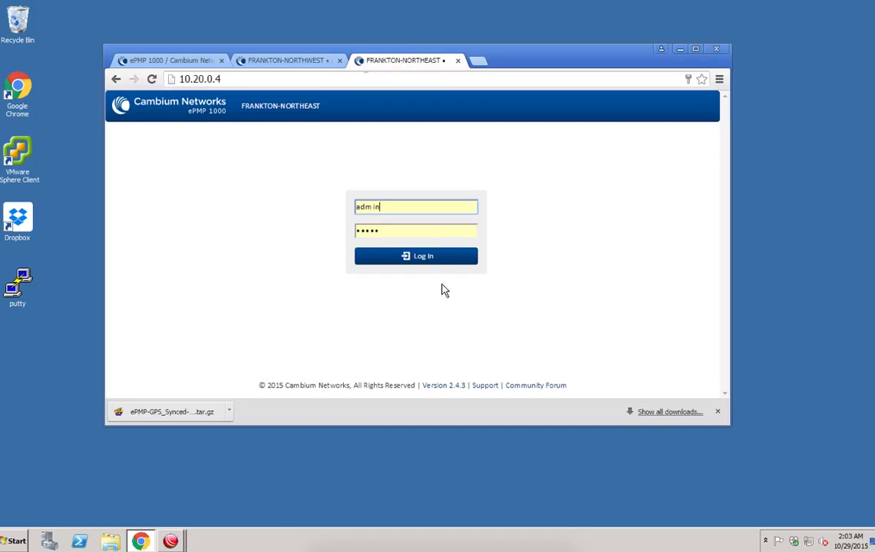
{"action": "left_click", "coordinate": [443, 257]}
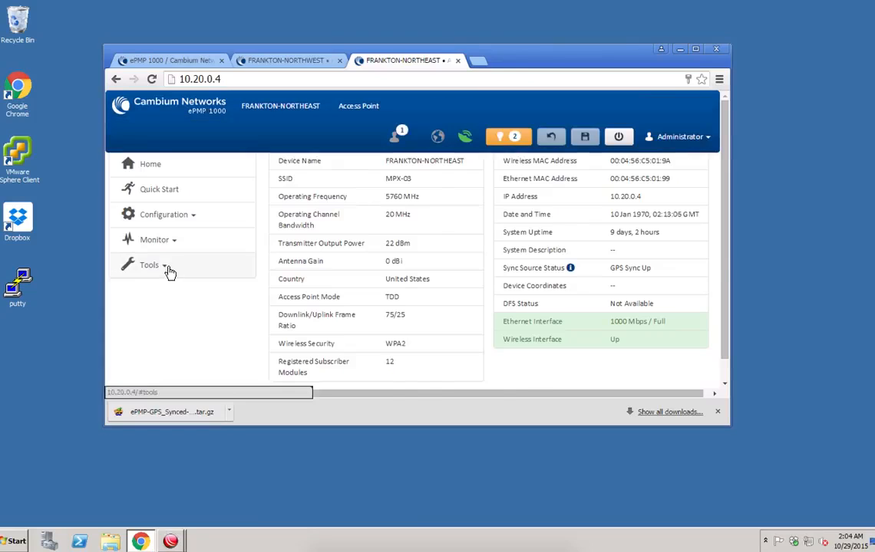
- Check the active software version on the Software Upgrade page and choose ePMP-GPS_Synced-v2.5.1.tar as the main software's local upgrade file
{"action": "left_click", "coordinate": [170, 270]}
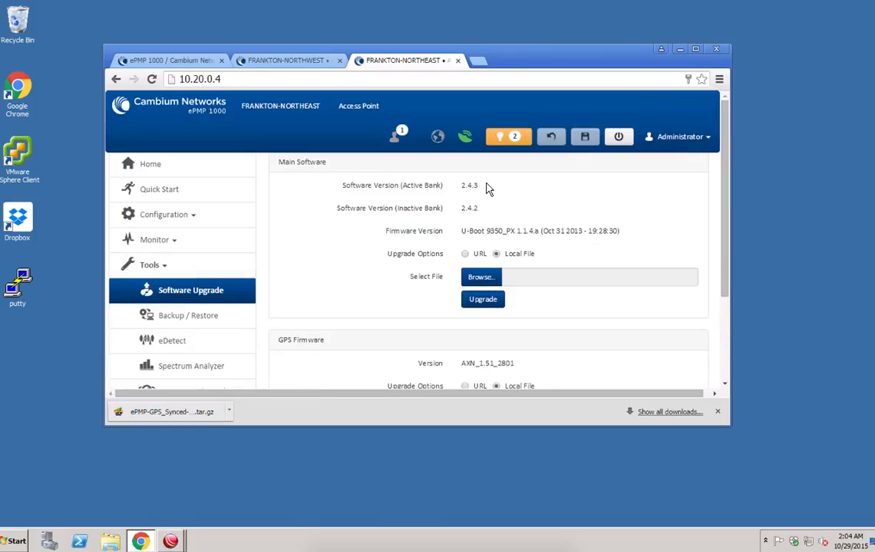
{"action": "left_click_drag", "start_coordinate": [477, 185], "coordinate": [458, 190]}
{"action": "left_click", "coordinate": [481, 277]}
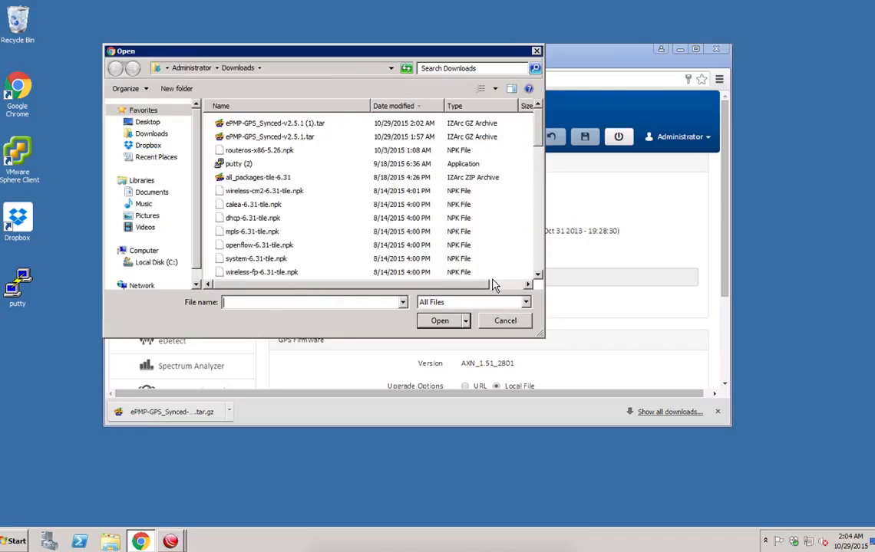
{"action": "left_click", "coordinate": [252, 135]}
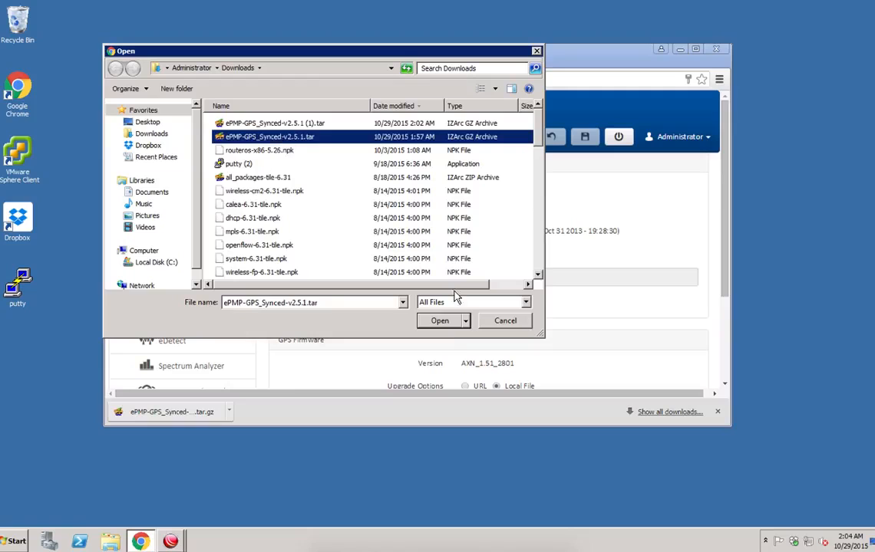
{"action": "left_click", "coordinate": [444, 322]}
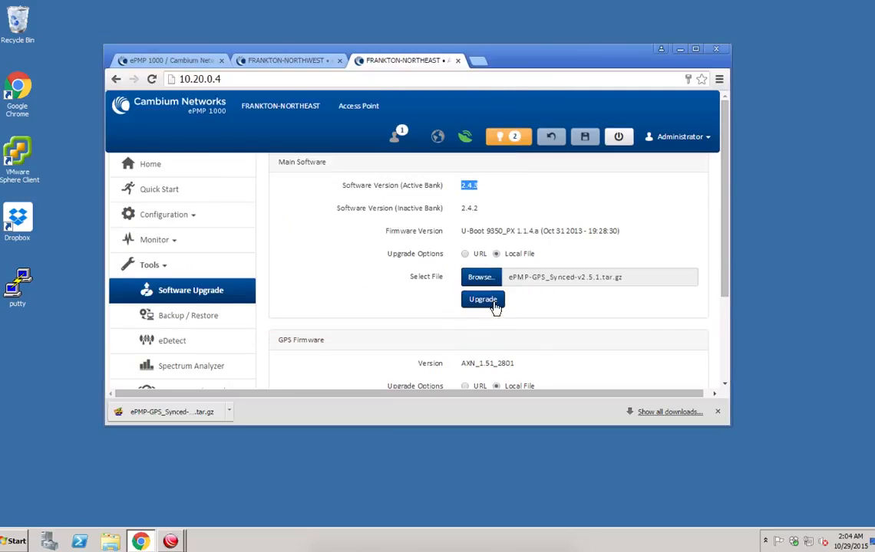
- Check the GPS firmware section and start the main software upgrade with the selected file
{"action": "left_click_drag", "start_coordinate": [722, 293], "coordinate": [726, 333]}
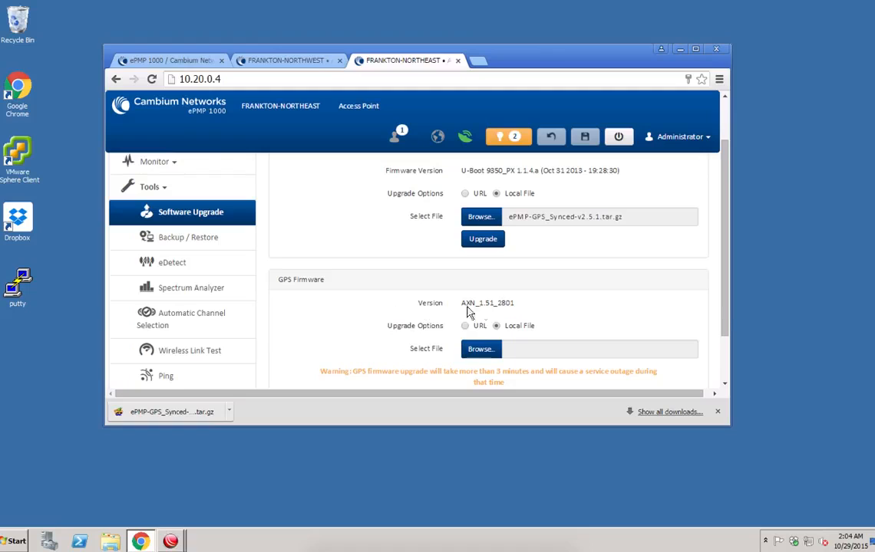
{"action": "left_click_drag", "start_coordinate": [725, 310], "coordinate": [722, 247]}
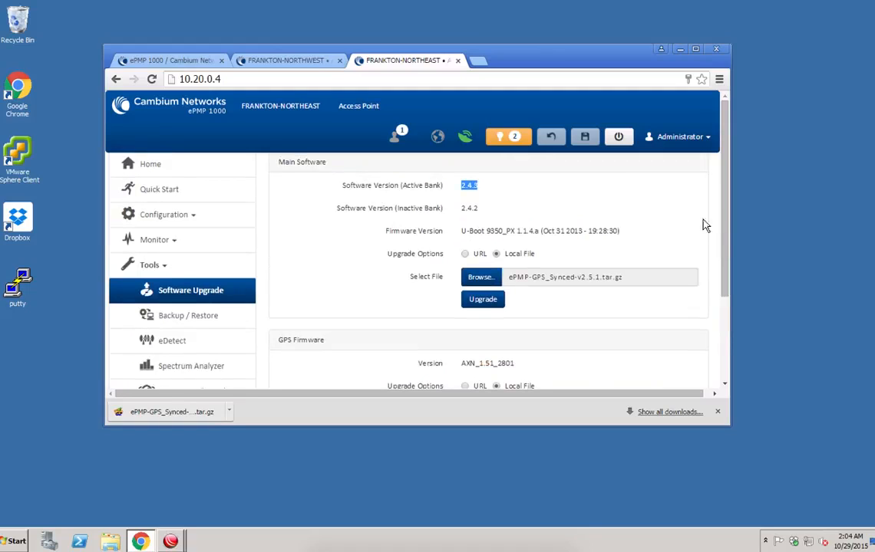
{"action": "left_click", "coordinate": [483, 300]}
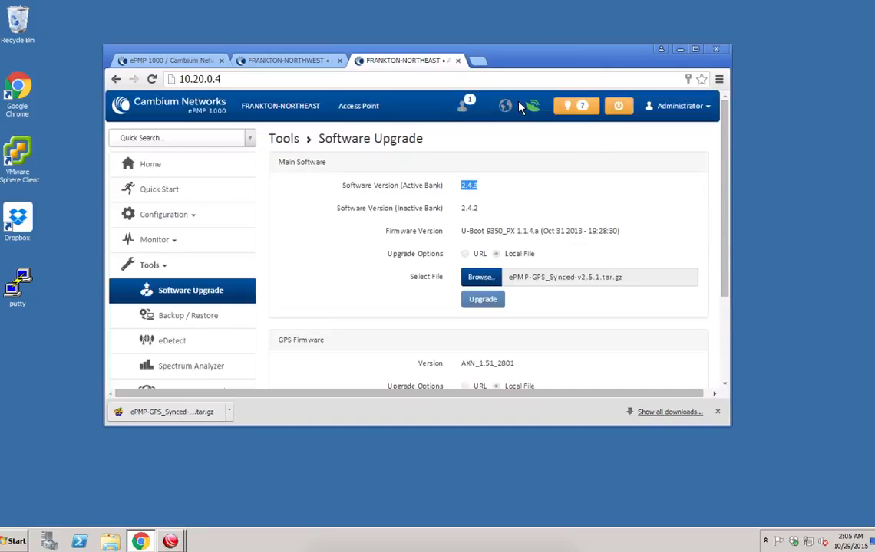
- Review the access point's notifications about the GPS firmware and the upgrade progress, and close the list
{"action": "left_click", "coordinate": [582, 108]}
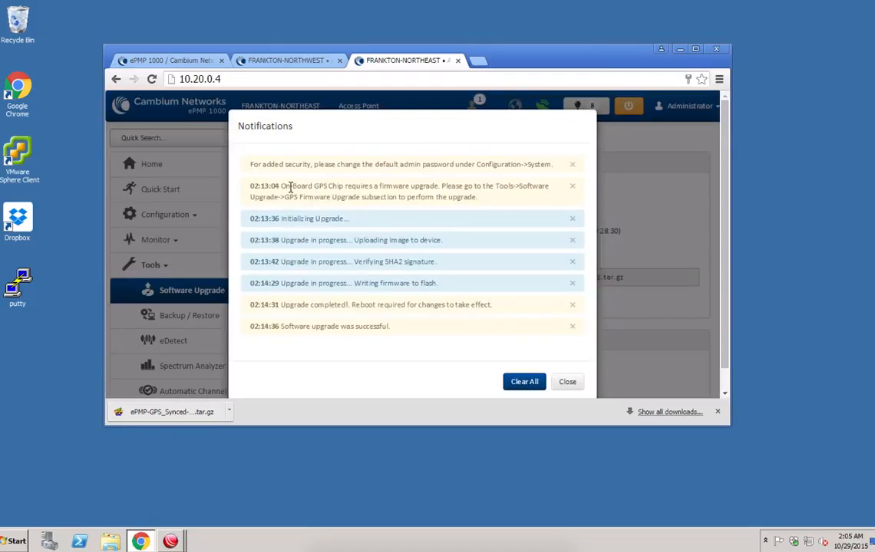
{"action": "left_click_drag", "start_coordinate": [285, 186], "coordinate": [447, 197]}
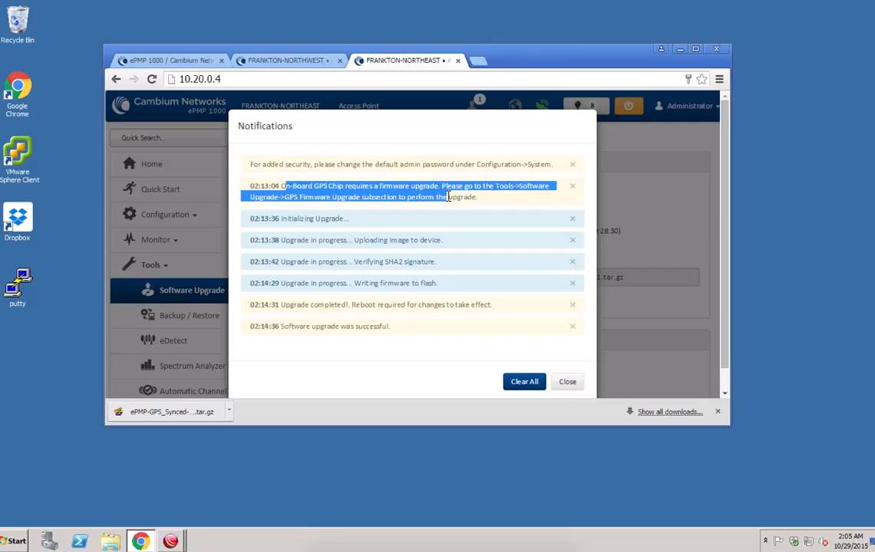
{"action": "mouse_move", "coordinate": [307, 220]}
{"action": "left_mouse_down"}
{"action": "mouse_move", "coordinate": [396, 230]}
{"action": "mouse_move", "coordinate": [438, 264]}
{"action": "mouse_move", "coordinate": [440, 283]}
{"action": "left_mouse_up"}
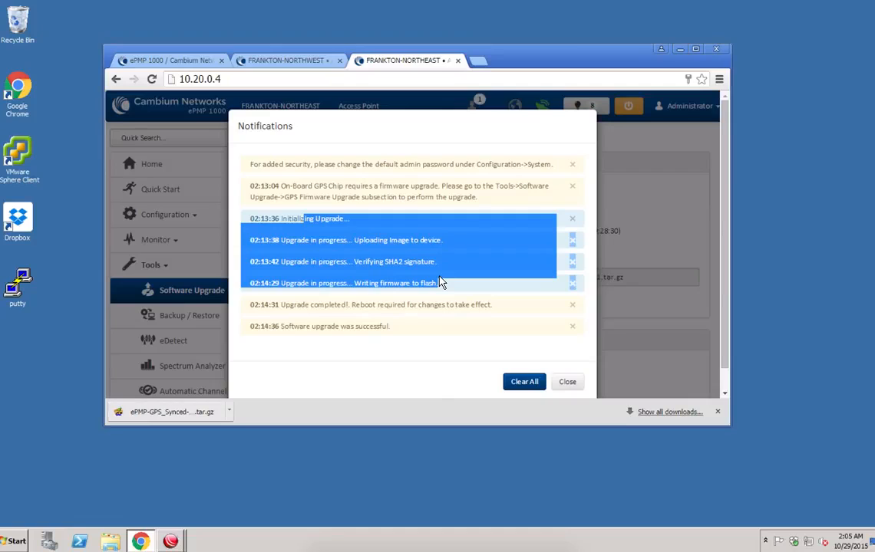
{"action": "left_click", "coordinate": [446, 375]}
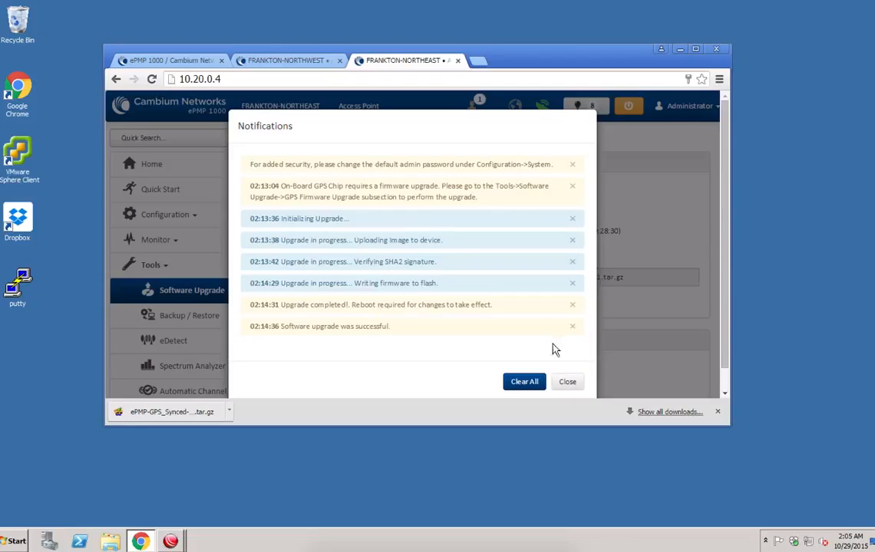
{"action": "left_click", "coordinate": [567, 382]}
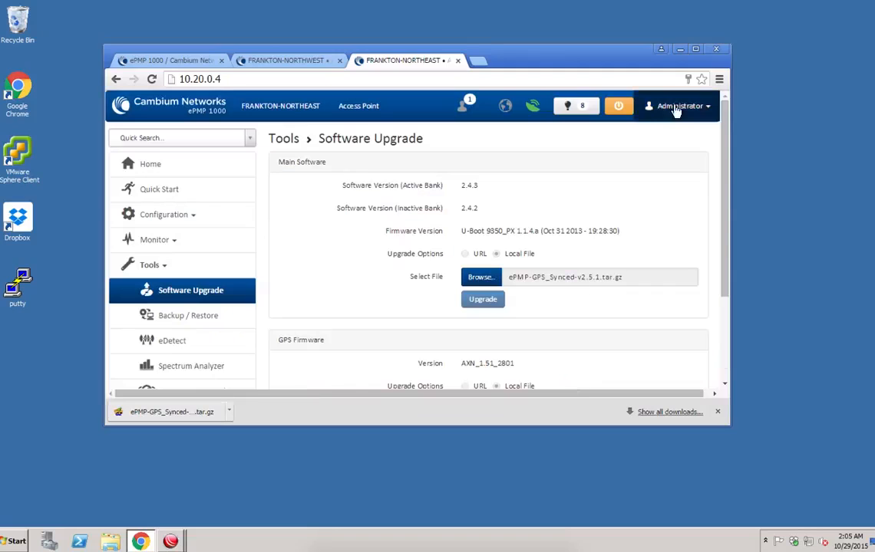
- Reboot the access point at 10.20.0.4, confirm the loss of connectivity, and log back in with the saved credentials
{"action": "left_click", "coordinate": [624, 113]}
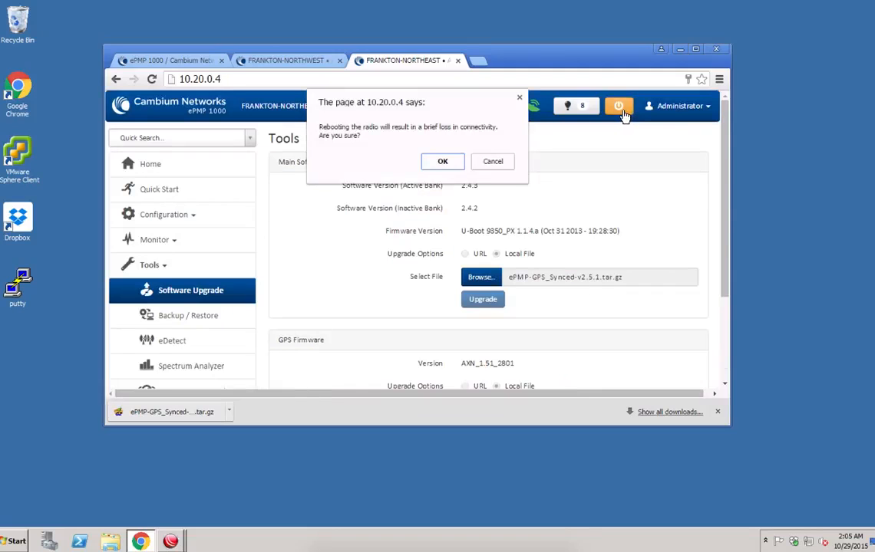
{"action": "left_click", "coordinate": [445, 162]}
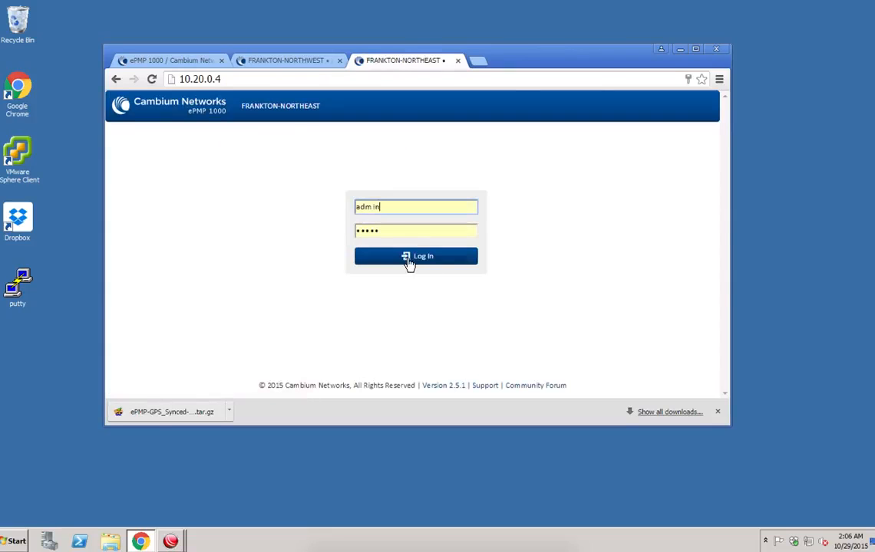
{"action": "left_click", "coordinate": [408, 263]}
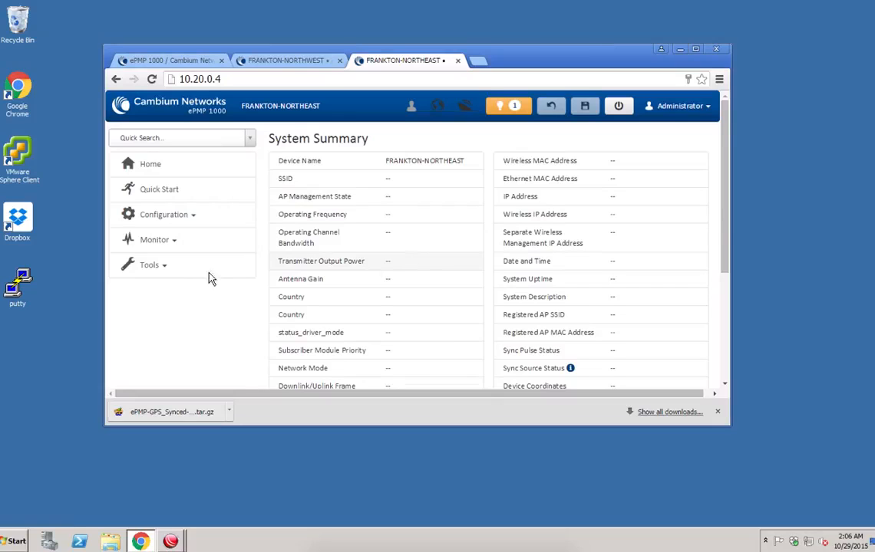
- Return to the Software Upgrade page and check the active main software version and the GPS firmware section
{"action": "left_click", "coordinate": [169, 273]}
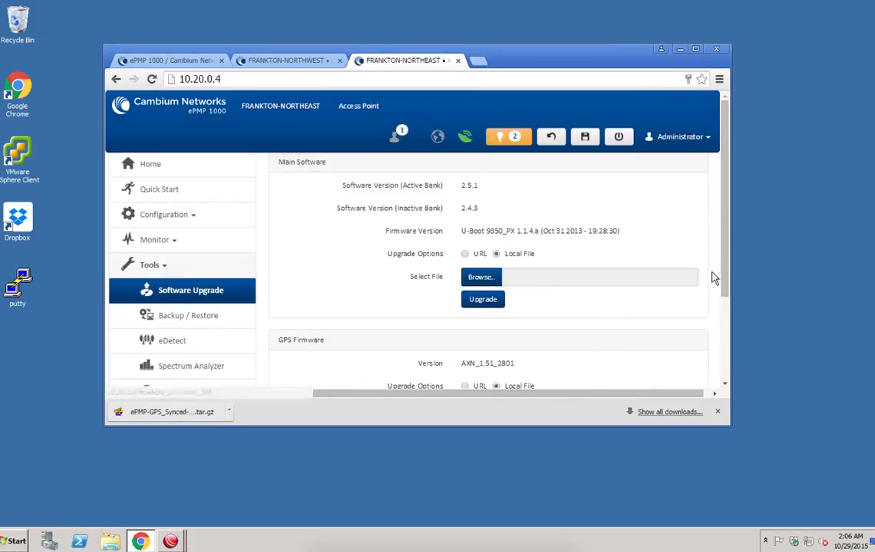
{"action": "left_click_drag", "start_coordinate": [724, 266], "coordinate": [726, 321]}
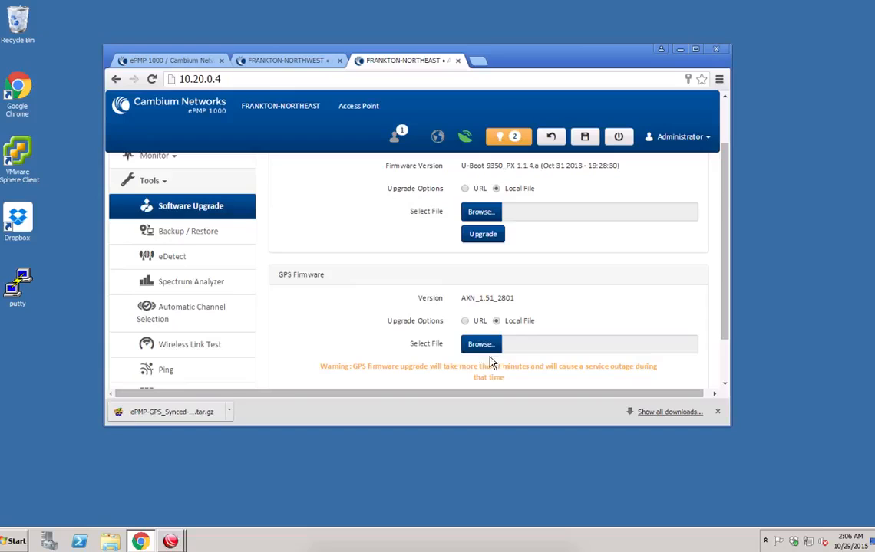
{"action": "left_click_drag", "start_coordinate": [729, 285], "coordinate": [710, 224]}
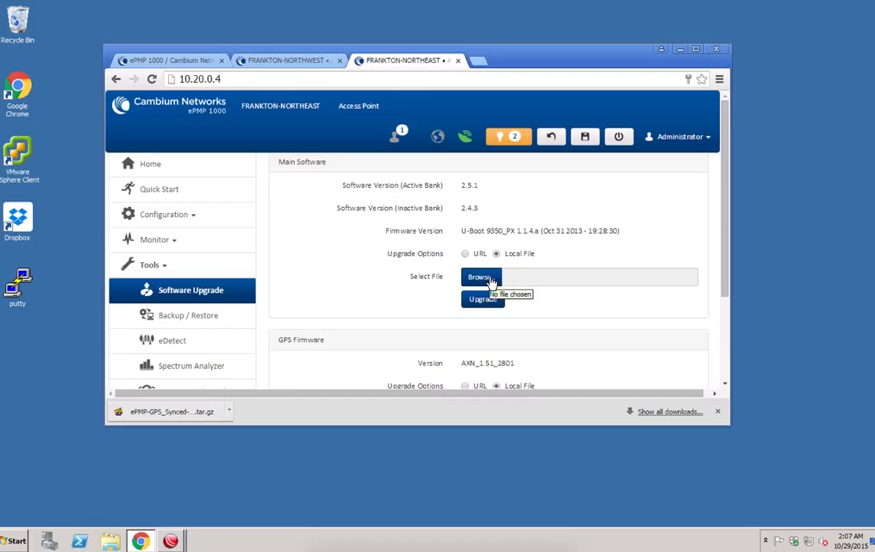
- Choose ePMP-GPS_Synced-v2.5.1.tar as the GPS firmware's local upgrade file and start the GPS firmware upgrade
{"action": "scroll", "coordinate": [724, 340], "scroll_direction": "down", "scroll_amount": 2}
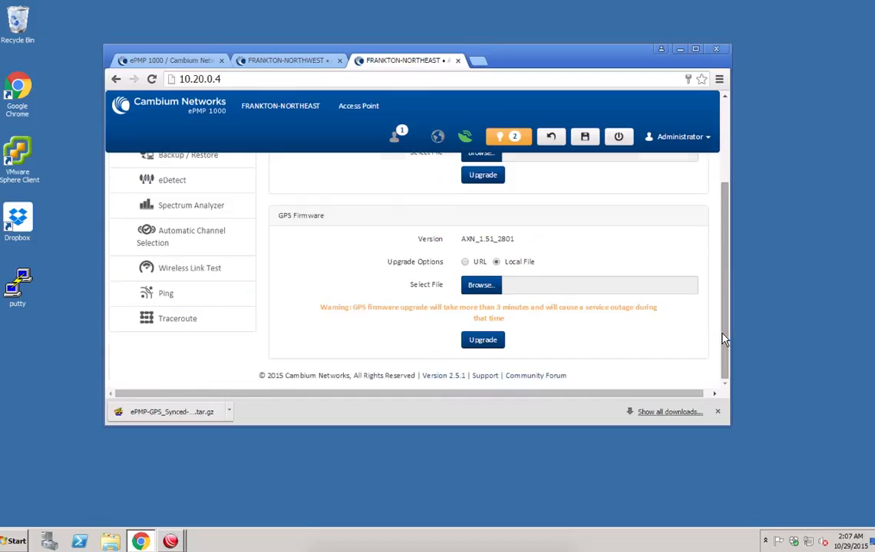
{"action": "left_click", "coordinate": [483, 289]}
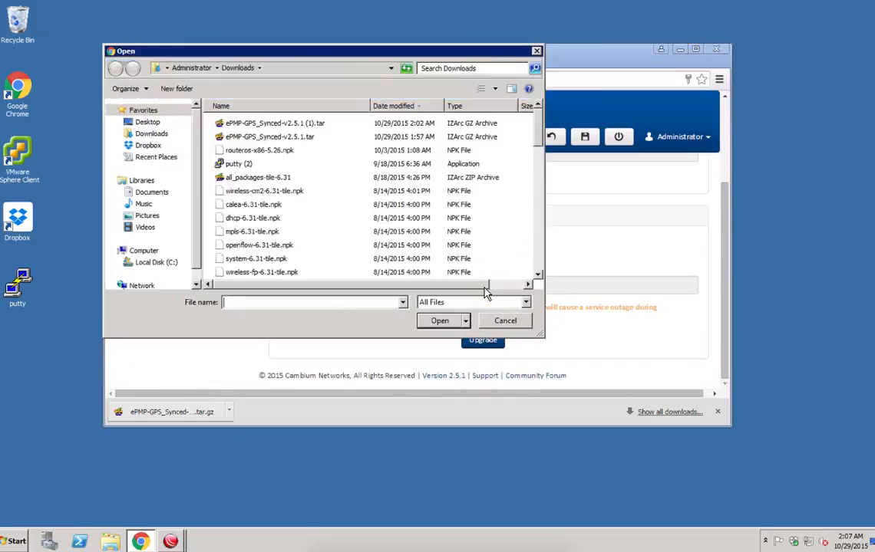
{"action": "left_click", "coordinate": [272, 140]}
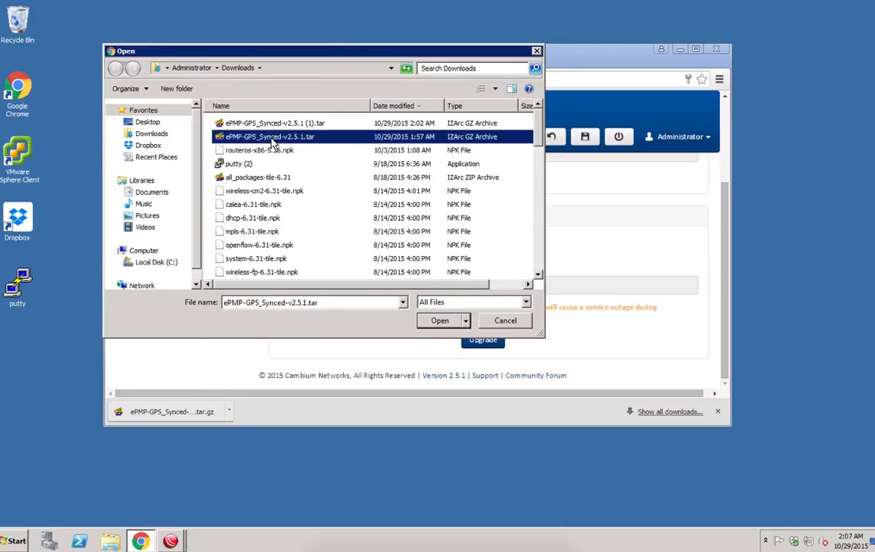
{"action": "double_click", "coordinate": [273, 140]}
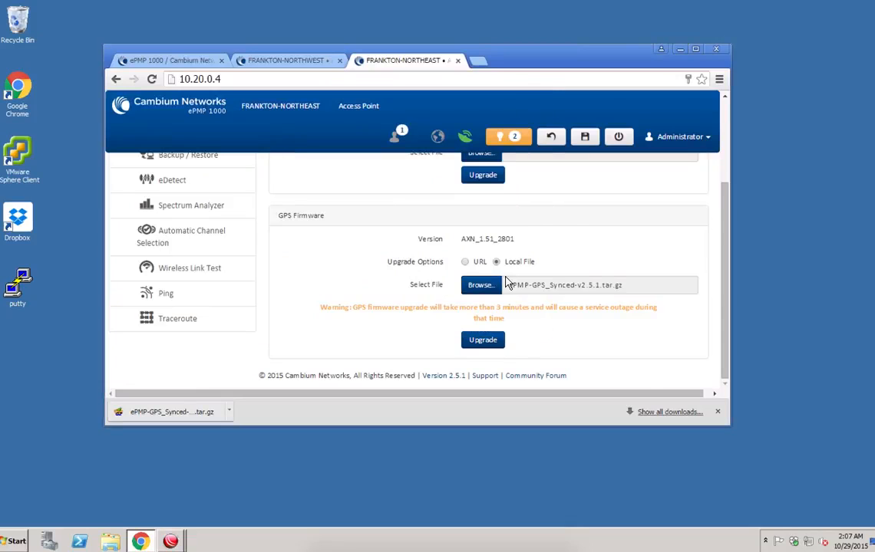
{"action": "left_click", "coordinate": [482, 343]}
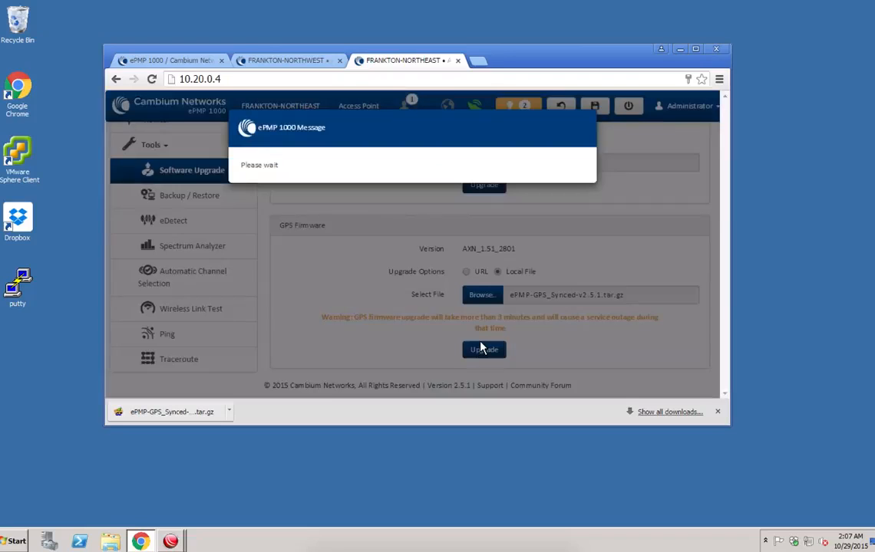